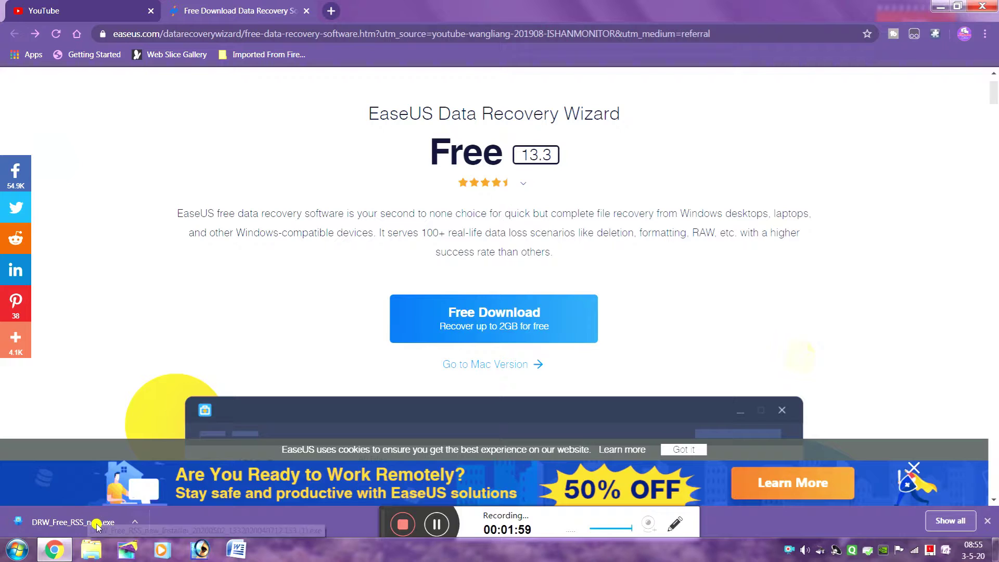
pyautogui.click(677, 526)
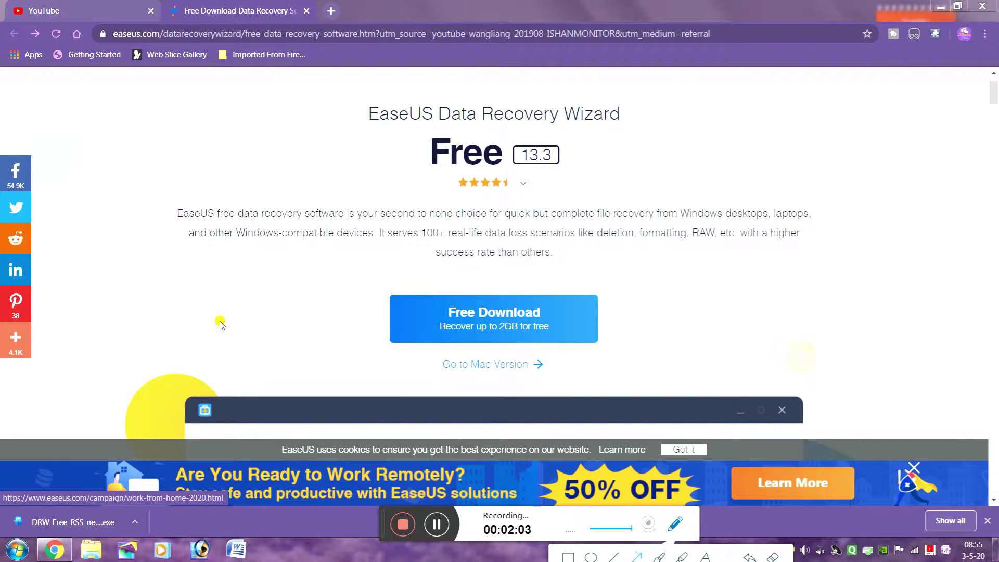
pyautogui.moveTo(227, 313)
pyautogui.mouseDown()
pyautogui.moveTo(86, 448)
pyautogui.moveTo(73, 500)
pyautogui.moveTo(77, 518)
pyautogui.moveTo(93, 520)
pyautogui.mouseUp()
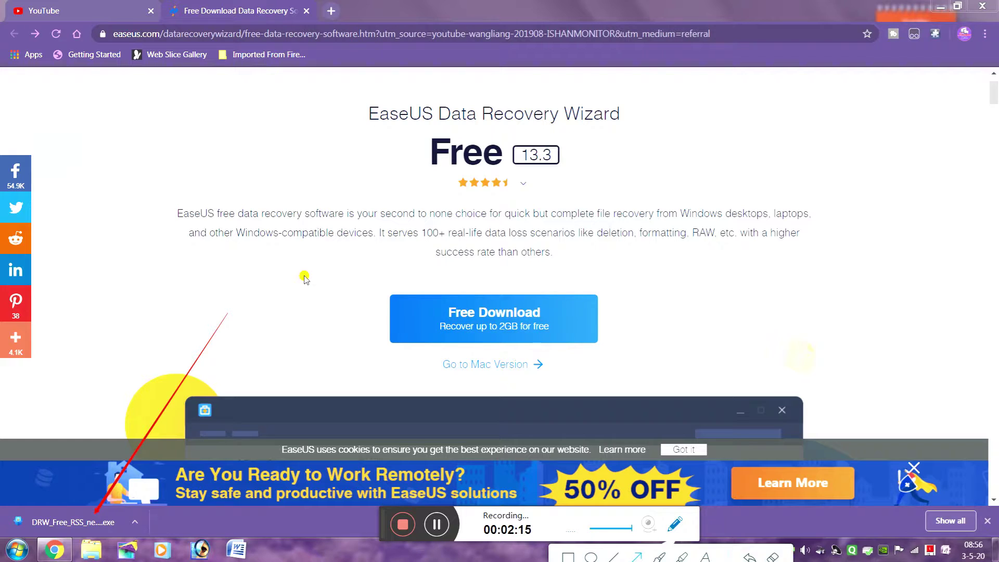
# Step: Minimize the browser and open EaseUS Data Recovery Wizard from its desktop shortcut
pyautogui.click(942, 6)
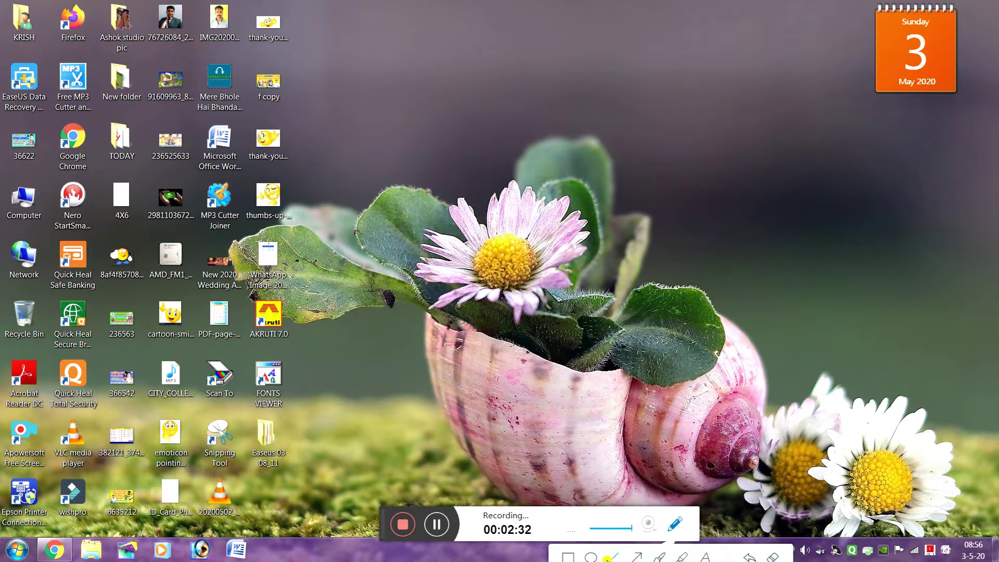
pyautogui.click(636, 557)
pyautogui.moveTo(452, 284)
pyautogui.mouseDown()
pyautogui.moveTo(26, 140)
pyautogui.moveTo(31, 98)
pyautogui.mouseUp()
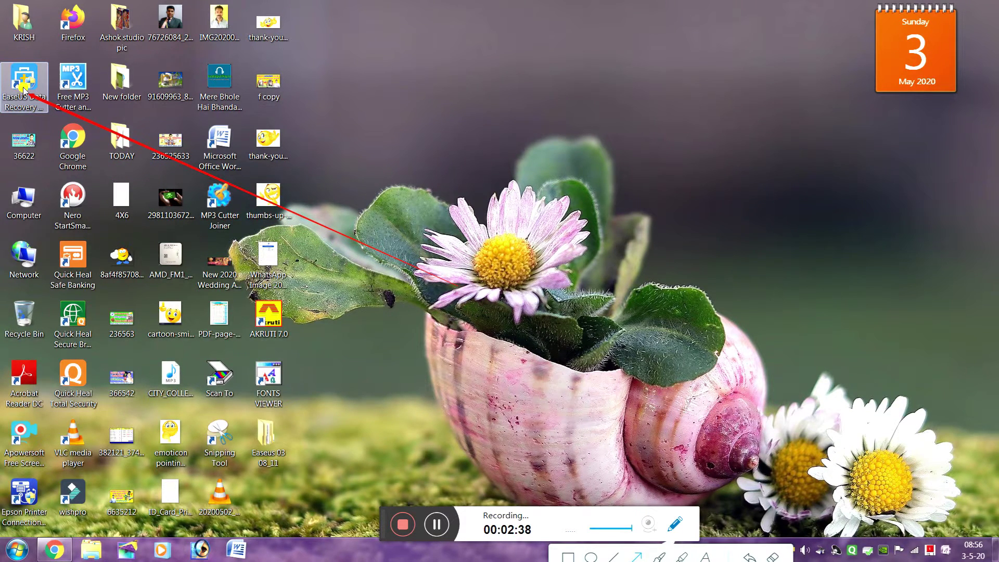
pyautogui.click(771, 557)
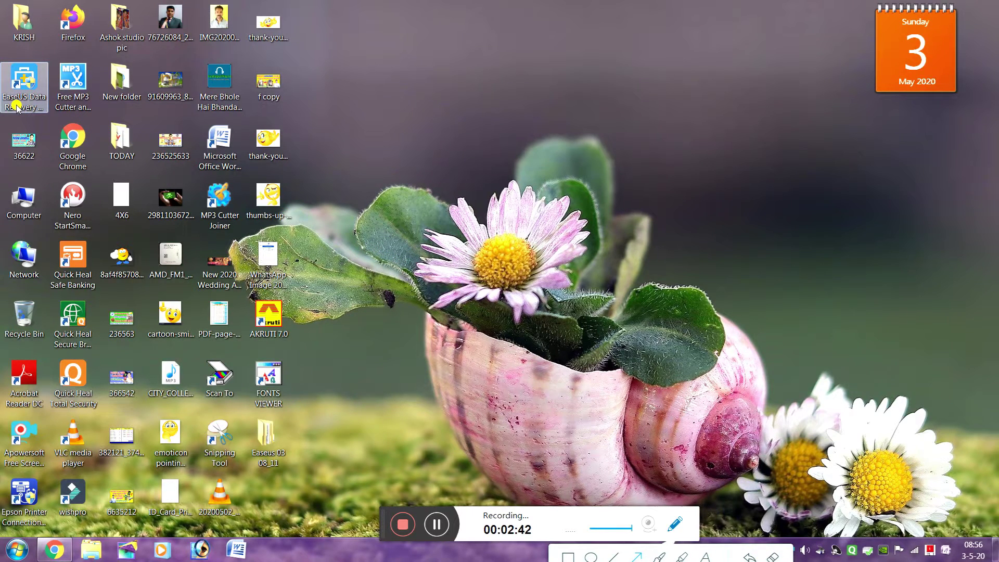
pyautogui.click(675, 523)
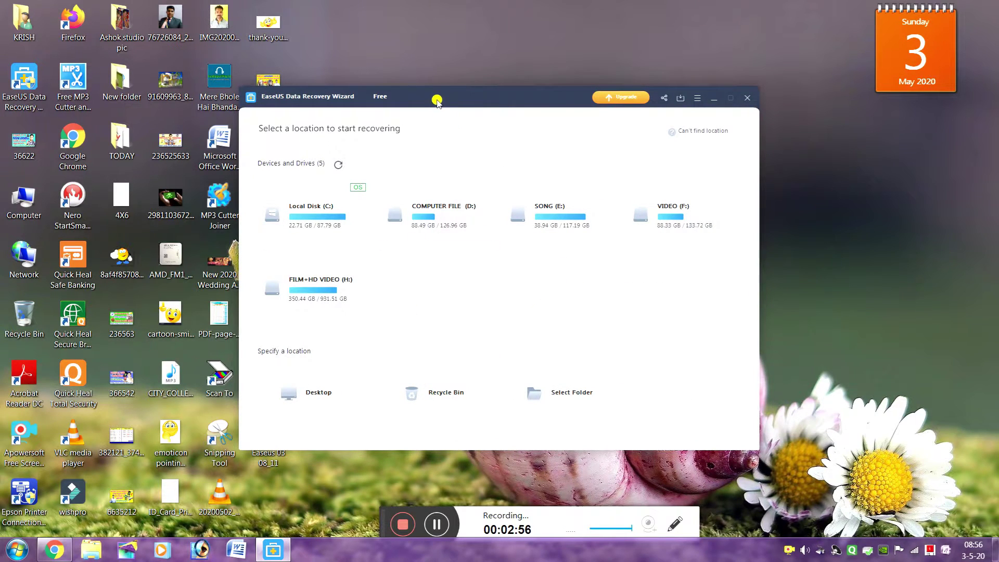
# Step: Examine the drives and the Desktop, Recycle Bin and Select Folder locations offered for recovery
pyautogui.moveTo(437, 102); pyautogui.dragTo(476, 114)
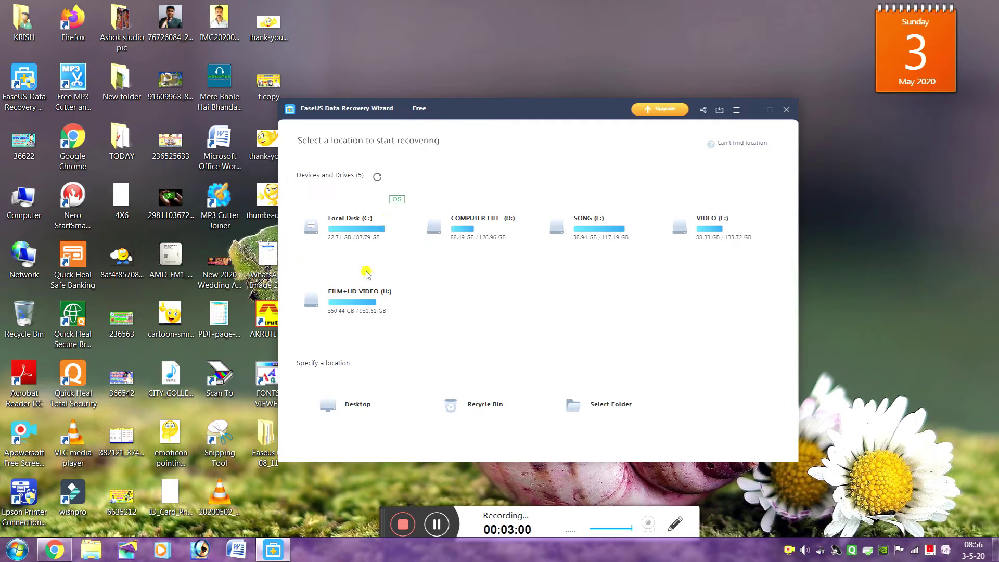
pyautogui.moveTo(358, 245)
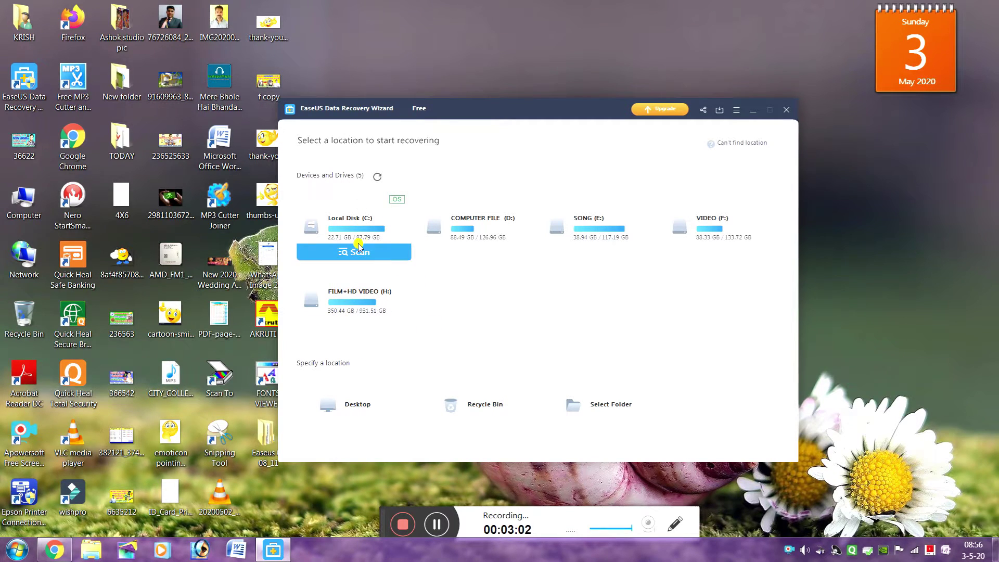
pyautogui.moveTo(494, 248)
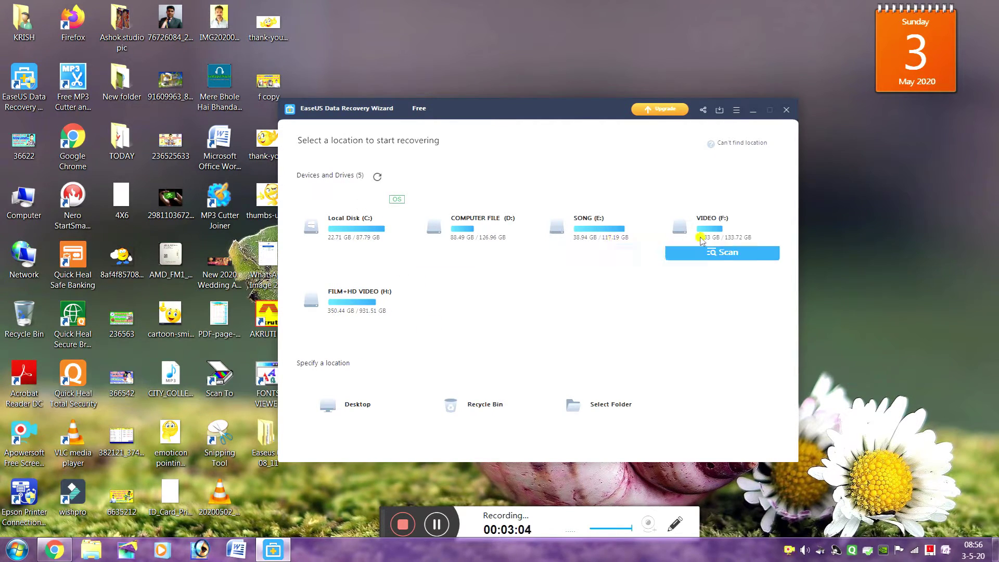
pyautogui.moveTo(334, 311)
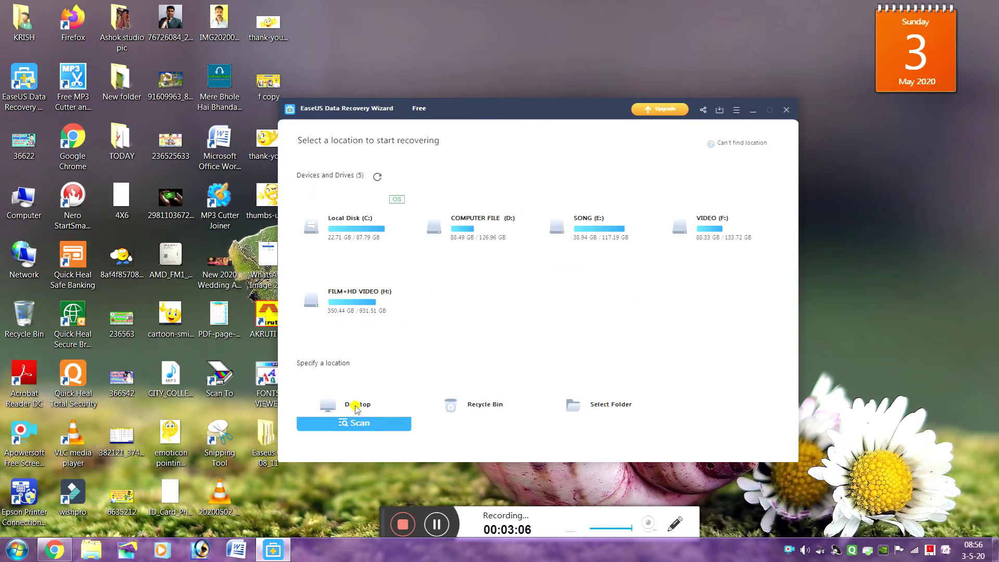
pyautogui.moveTo(400, 430)
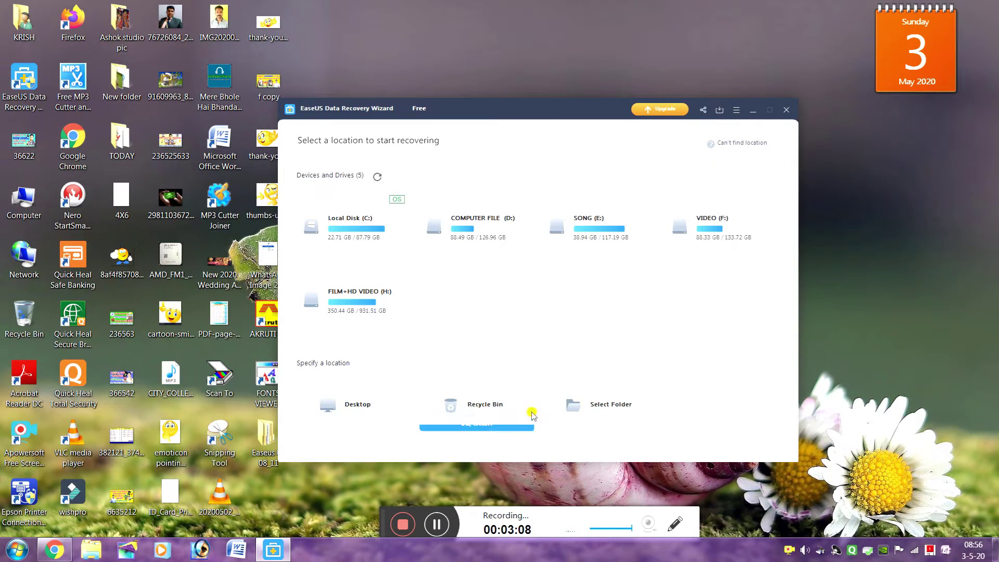
pyautogui.moveTo(626, 419)
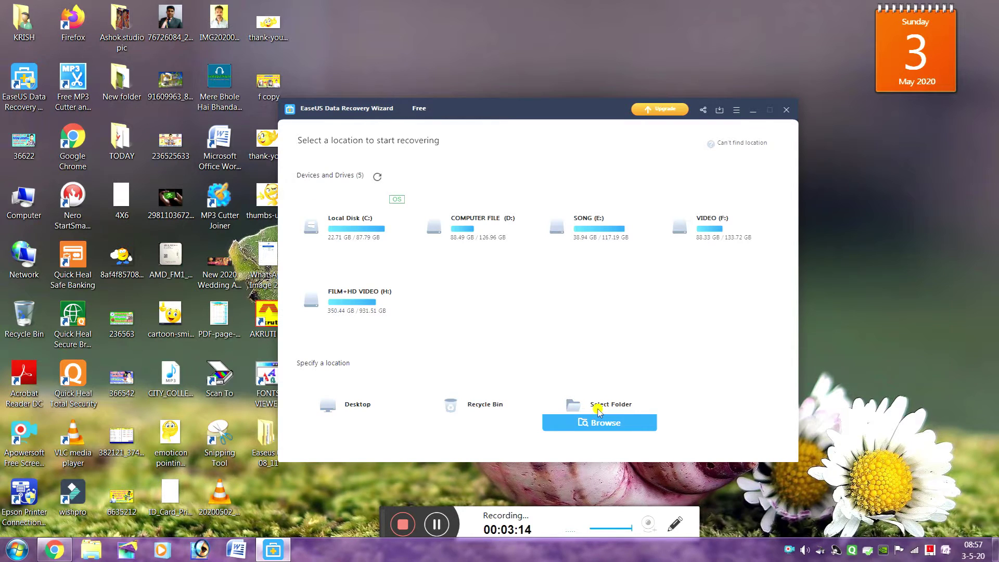
pyautogui.moveTo(483, 412)
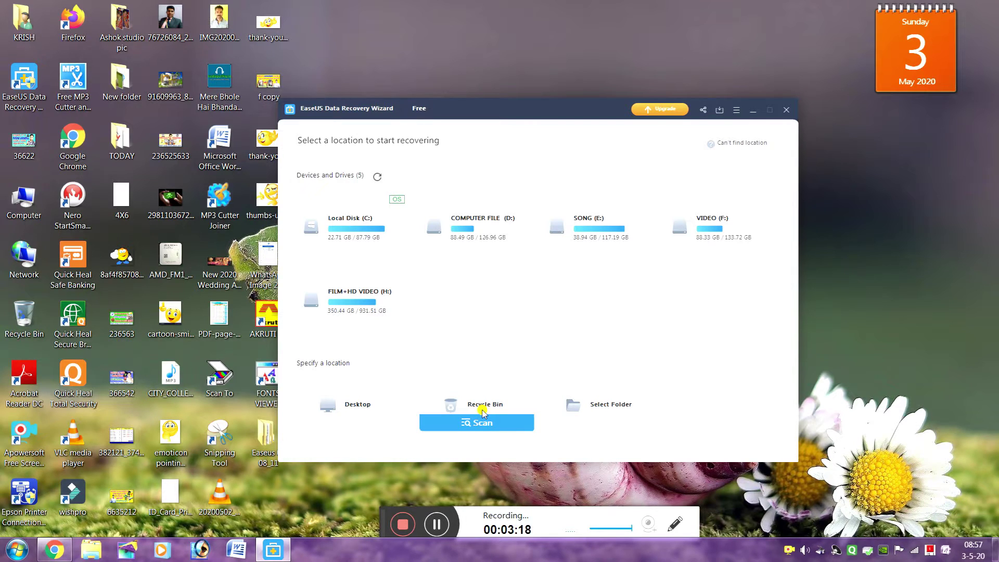
pyautogui.moveTo(486, 112); pyautogui.dragTo(529, 99)
pyautogui.moveTo(497, 193)
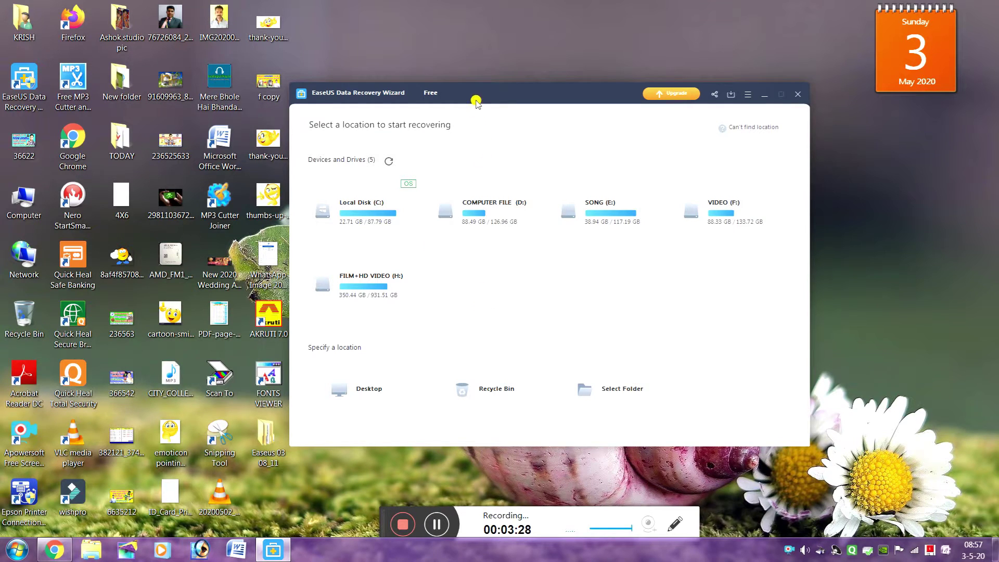
pyautogui.moveTo(474, 94)
pyautogui.mouseDown()
pyautogui.moveTo(503, 99)
pyautogui.moveTo(467, 97)
pyautogui.moveTo(475, 93)
pyautogui.mouseUp()
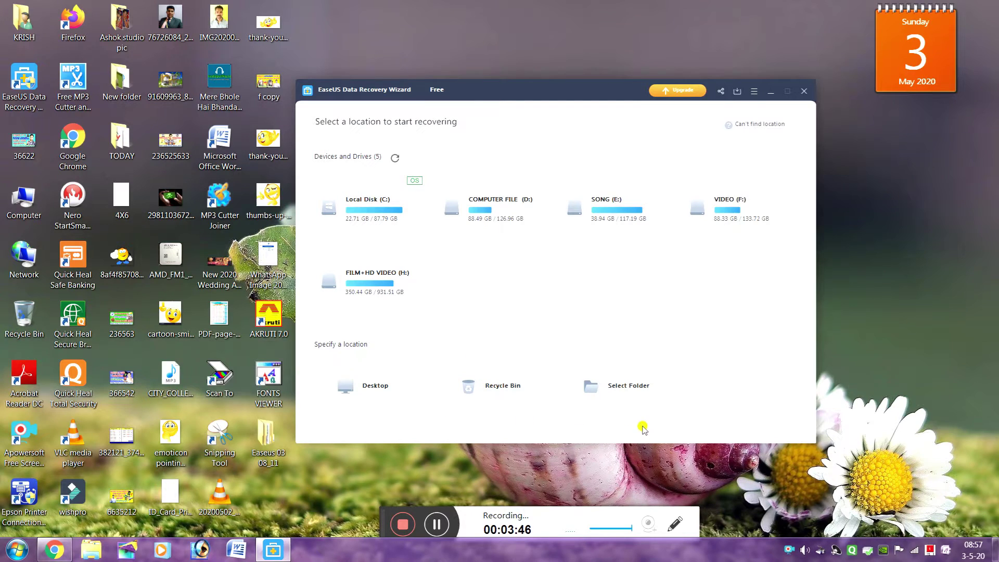
# Step: Start a scan of the Recycle Bin, then pause and resume it
pyautogui.click(483, 402)
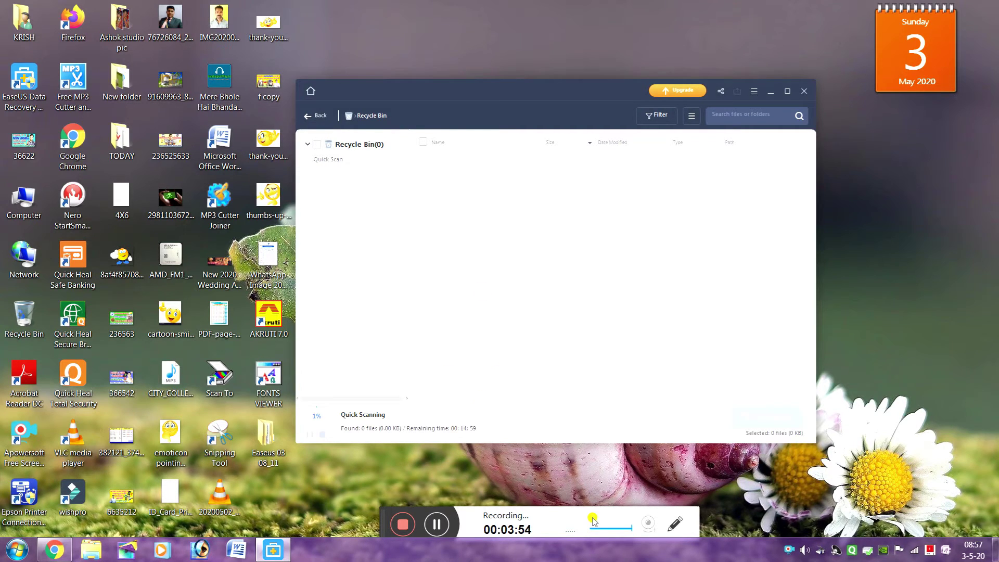
pyautogui.click(675, 524)
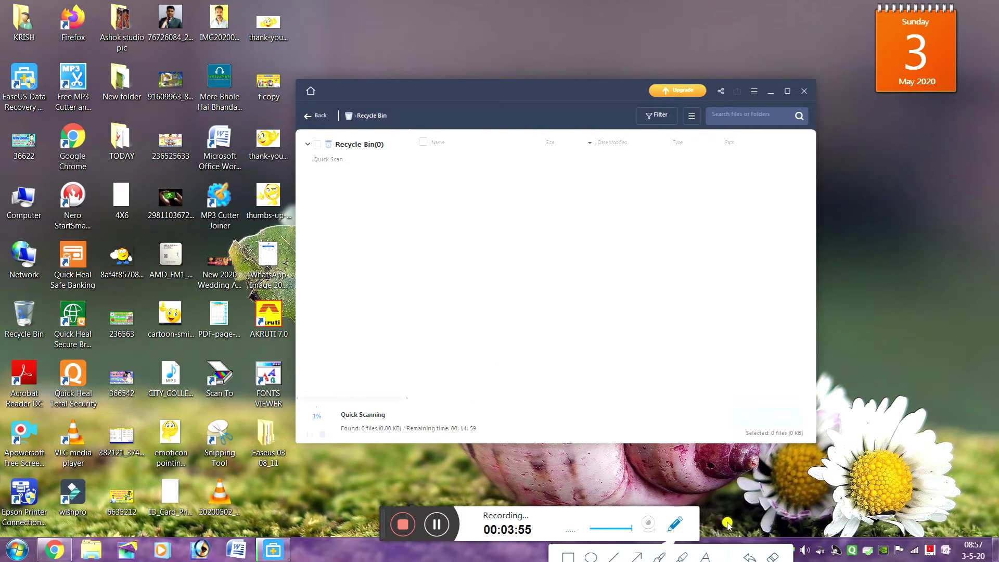
pyautogui.click(637, 557)
pyautogui.moveTo(497, 490); pyautogui.dragTo(313, 416)
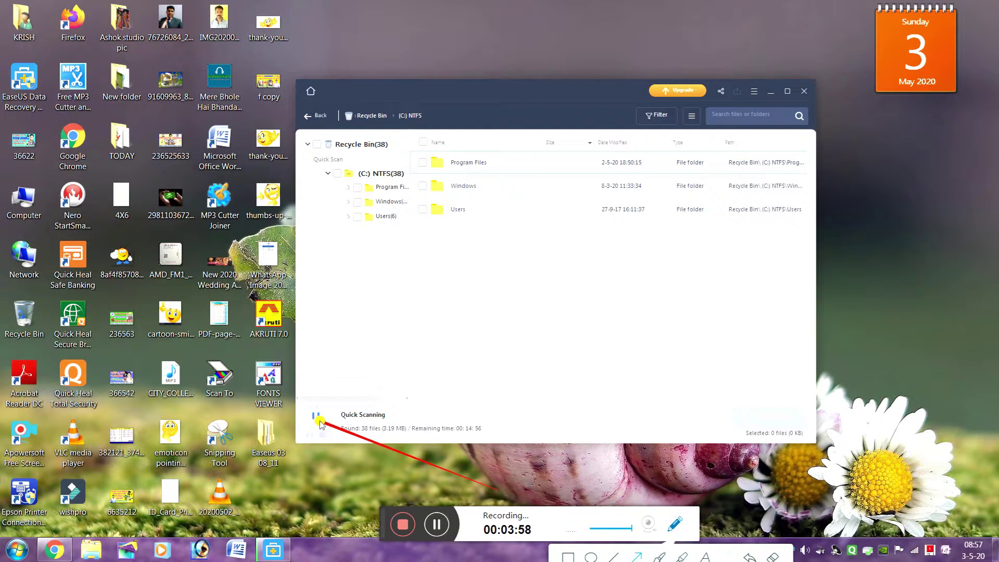
pyautogui.click(313, 417)
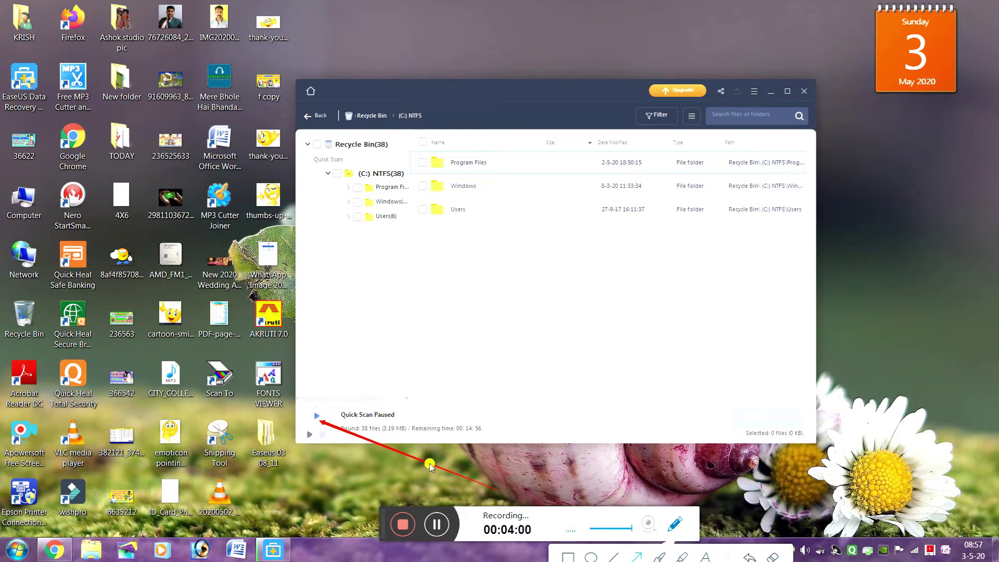
pyautogui.click(317, 417)
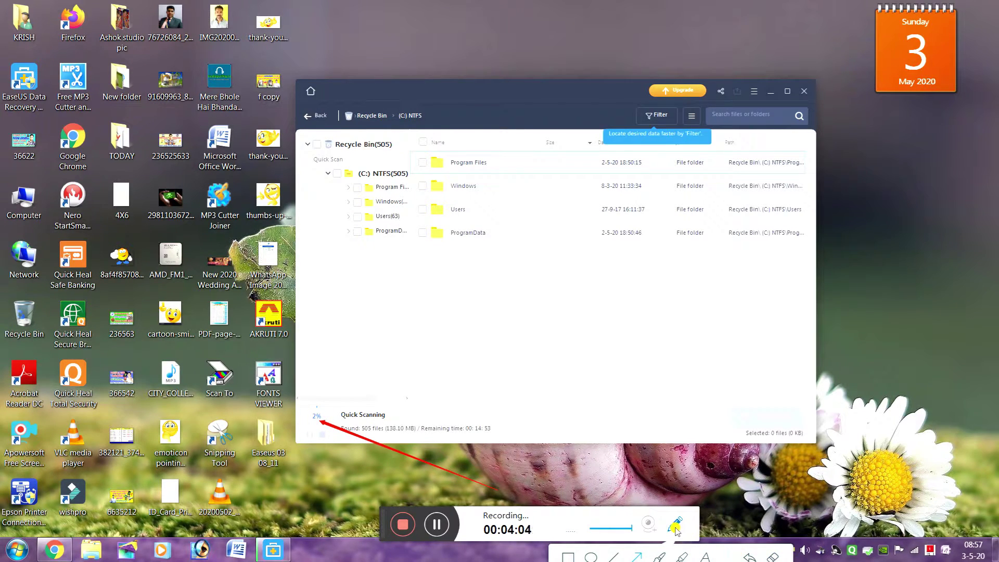
pyautogui.click(750, 556)
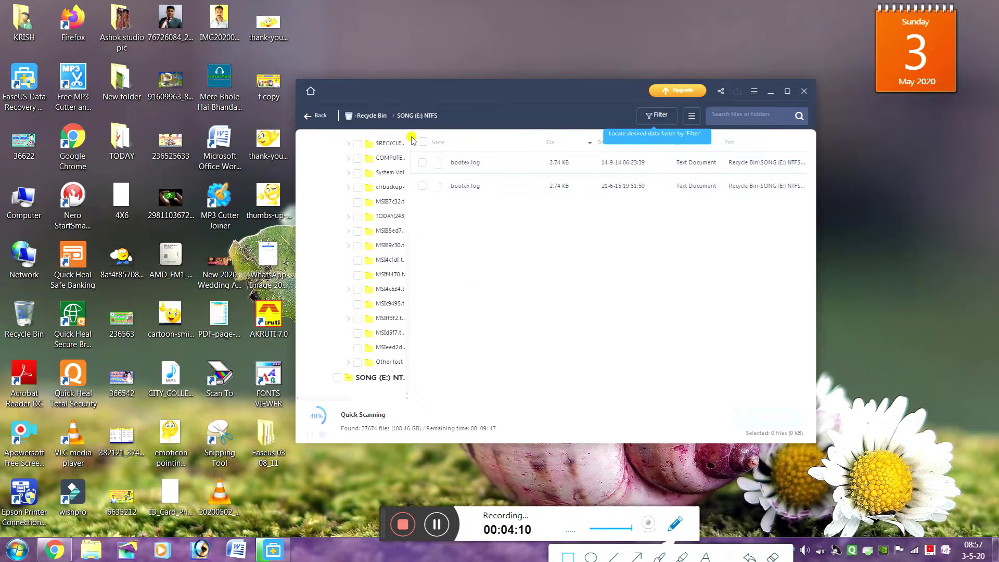
pyautogui.moveTo(414, 130)
pyautogui.mouseDown()
pyautogui.moveTo(663, 345)
pyautogui.moveTo(720, 374)
pyautogui.moveTo(799, 388)
pyautogui.mouseUp()
pyautogui.moveTo(304, 137)
pyautogui.mouseDown()
pyautogui.moveTo(413, 354)
pyautogui.moveTo(407, 396)
pyautogui.mouseUp()
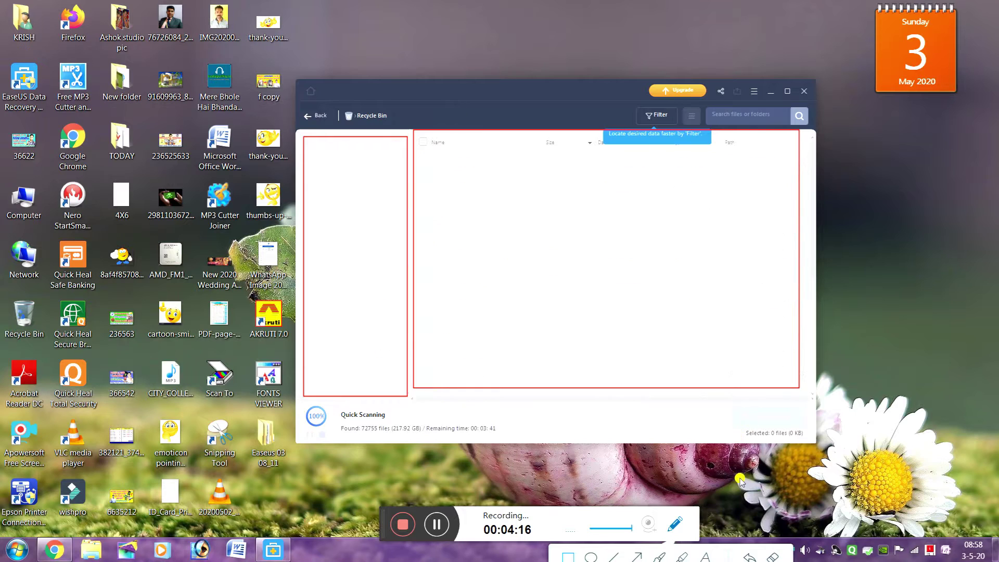
pyautogui.click(770, 557)
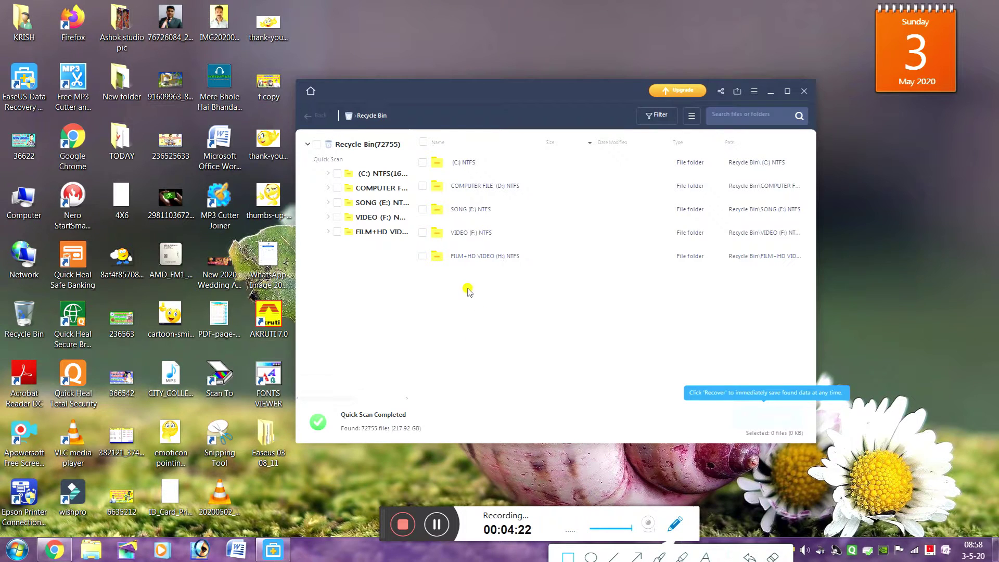
pyautogui.moveTo(517, 335); pyautogui.dragTo(417, 139)
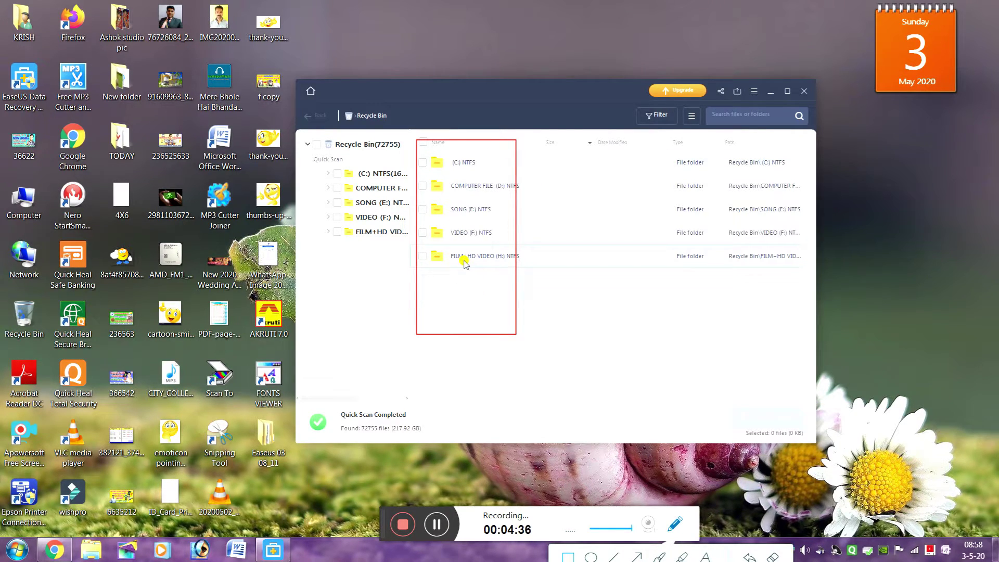
pyautogui.click(770, 557)
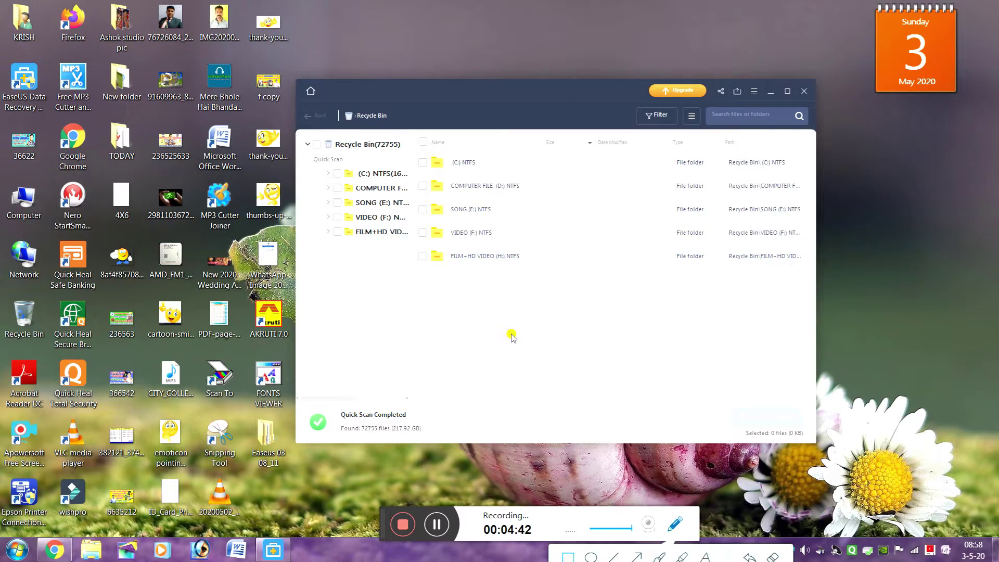
pyautogui.click(675, 524)
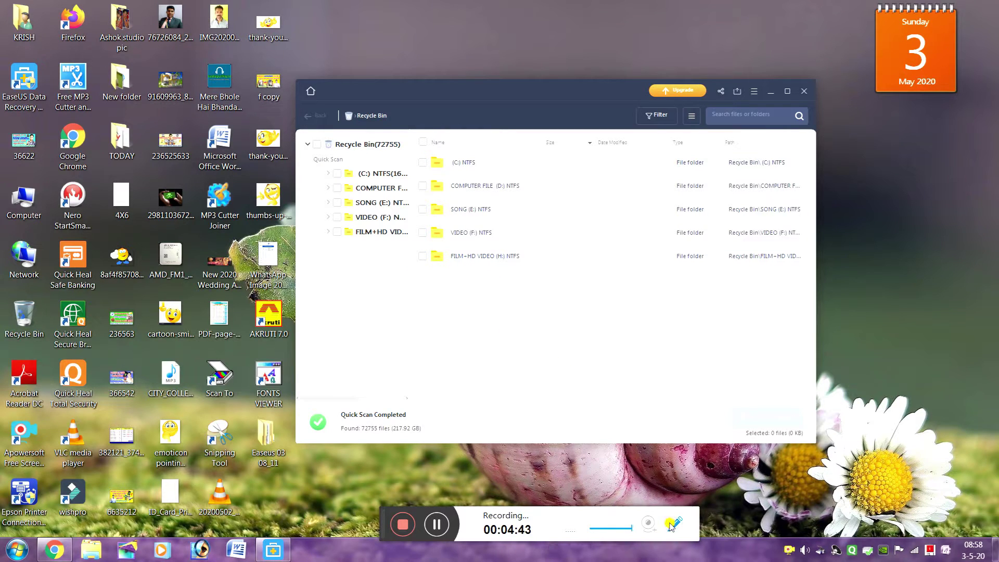
# Step: In the scan results, open the RCM folder of FILM+HD VIDEO (H:) NTFS and mark the WhatsApp Image 2020-01-04 JPEG for recovery
pyautogui.doubleClick(458, 256)
pyautogui.scroll(-5, 502, 270)
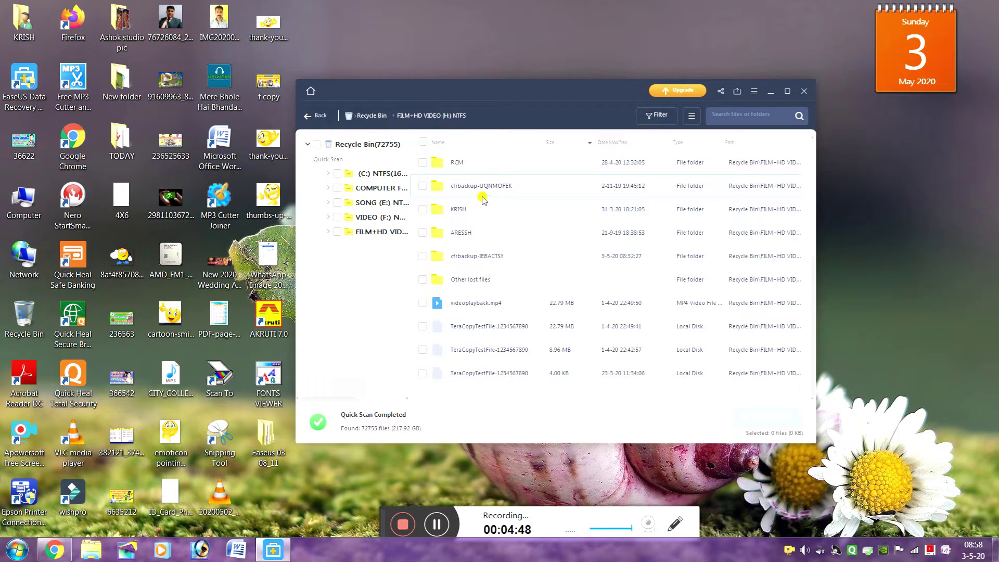
pyautogui.doubleClick(463, 162)
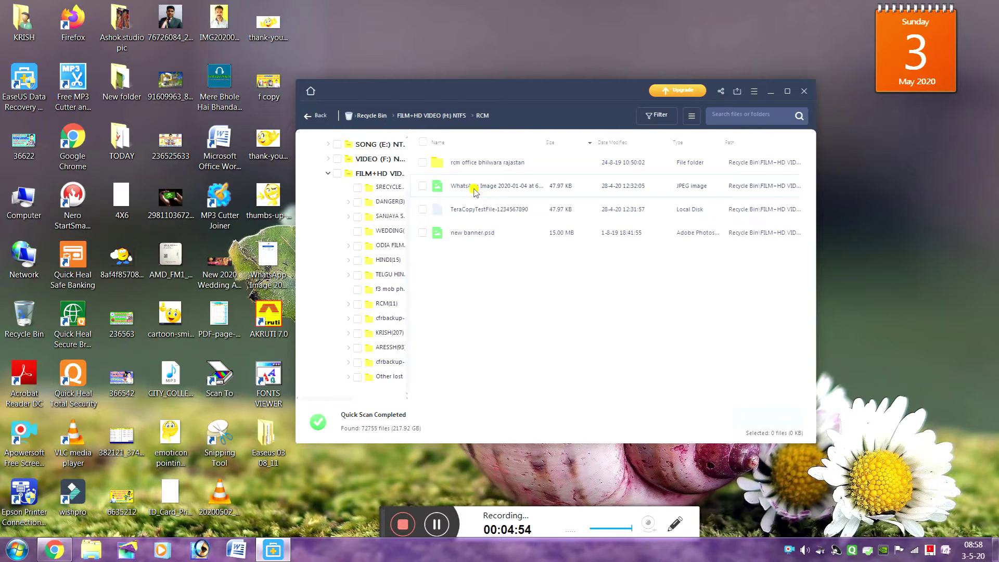
pyautogui.click(423, 186)
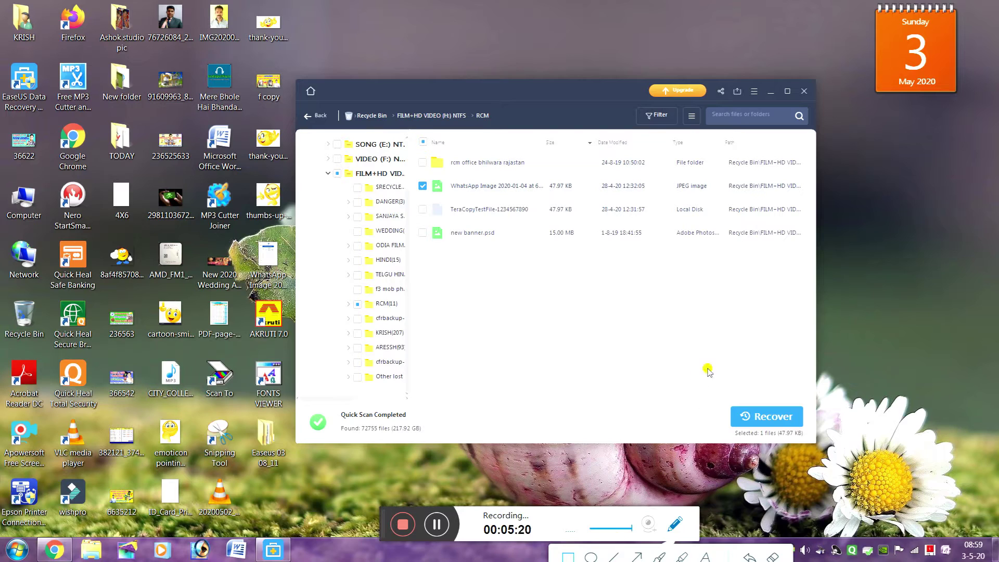
pyautogui.moveTo(708, 371); pyautogui.dragTo(823, 471)
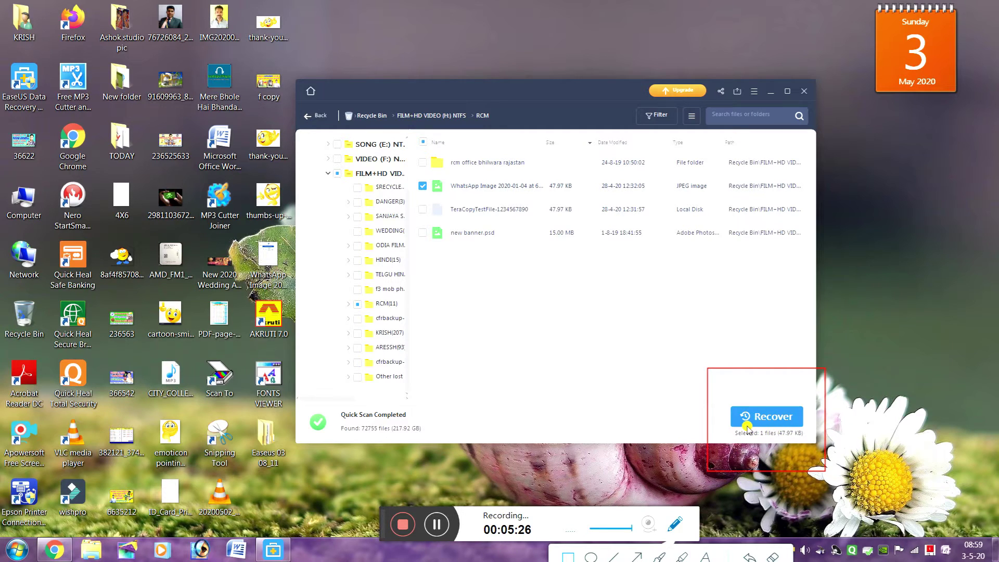
pyautogui.click(774, 558)
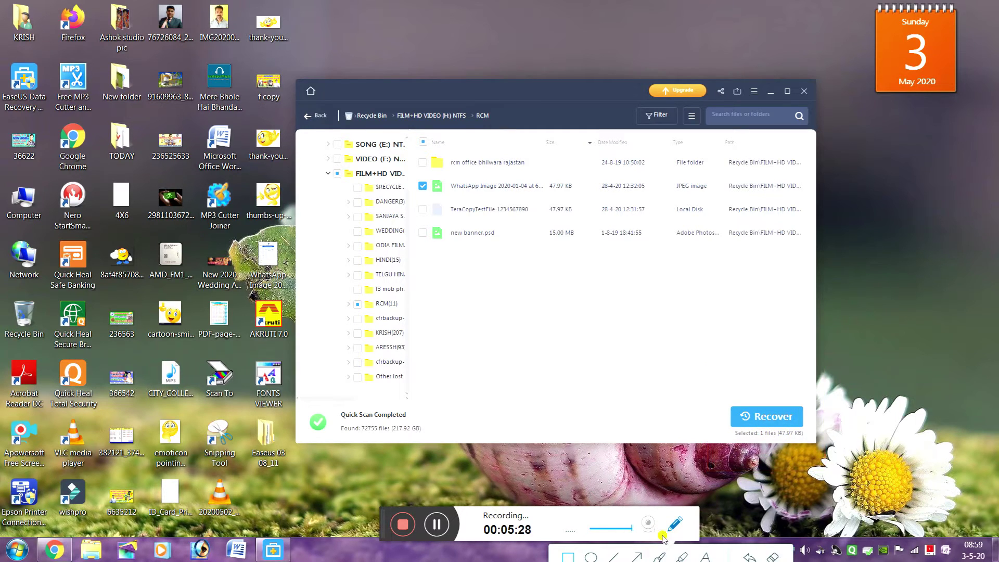
pyautogui.click(675, 524)
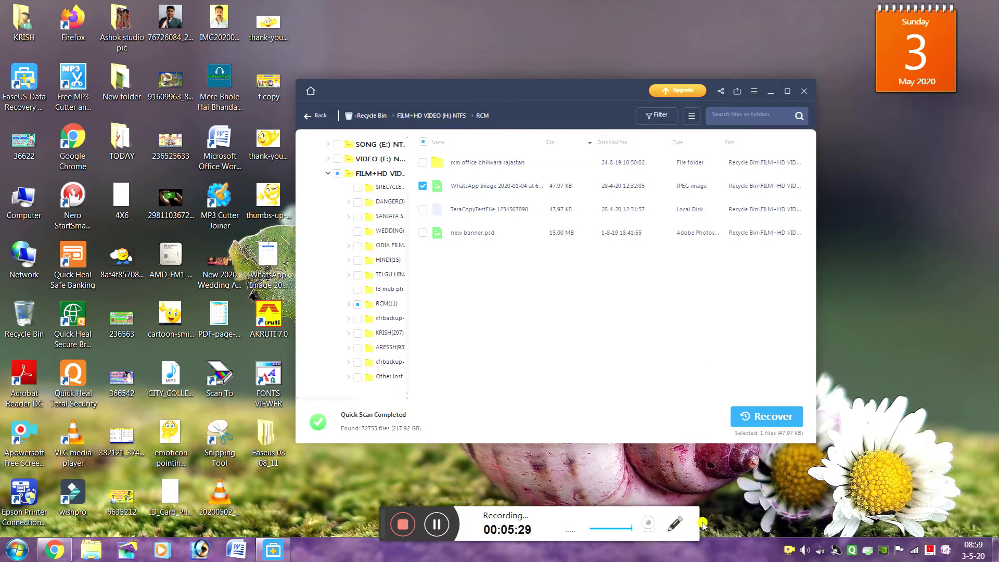
# Step: Recover the marked WhatsApp image to the Desktop and agree to save it to the original drive
pyautogui.click(769, 414)
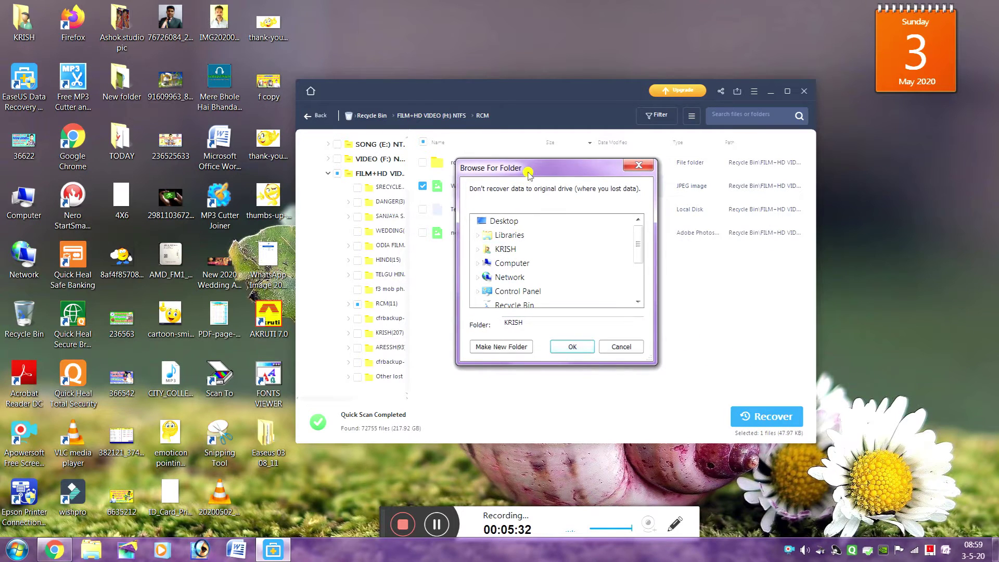
pyautogui.moveTo(537, 170); pyautogui.dragTo(522, 171)
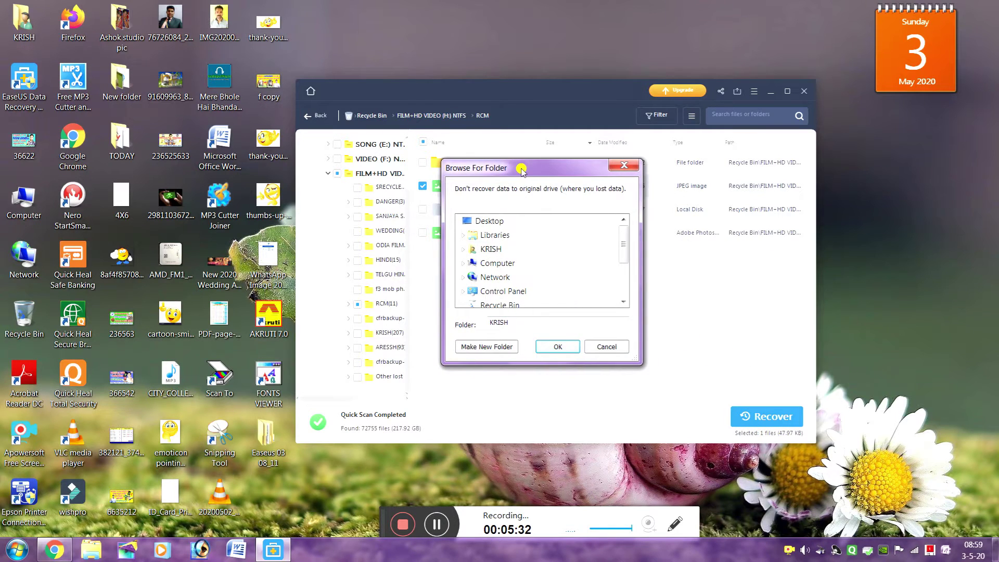
pyautogui.click(489, 222)
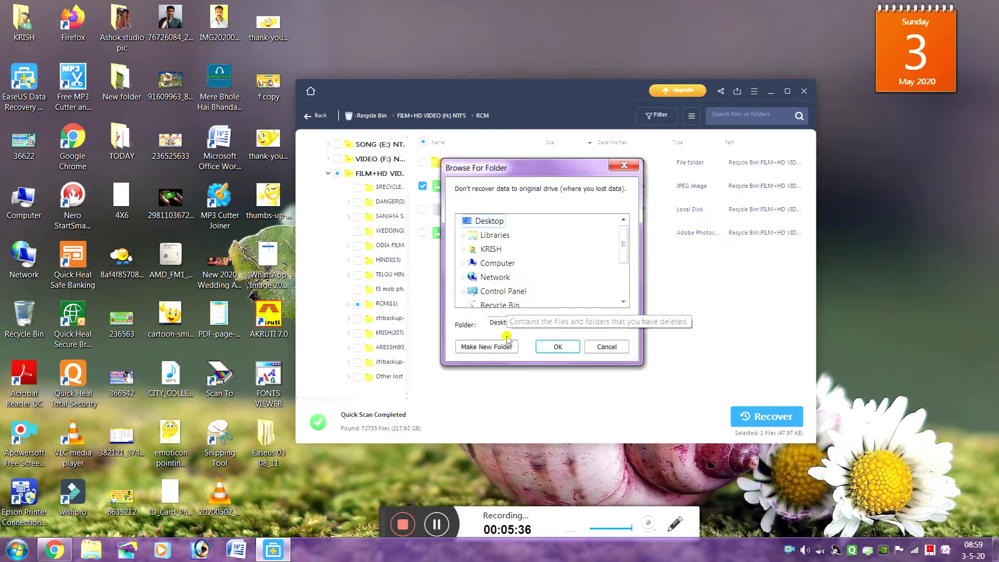
pyautogui.click(556, 347)
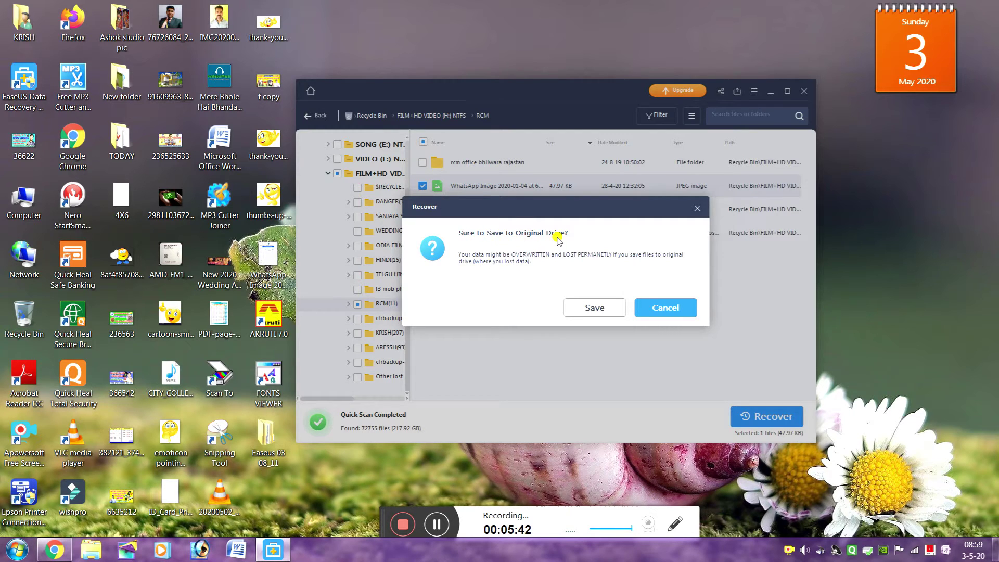
pyautogui.click(608, 308)
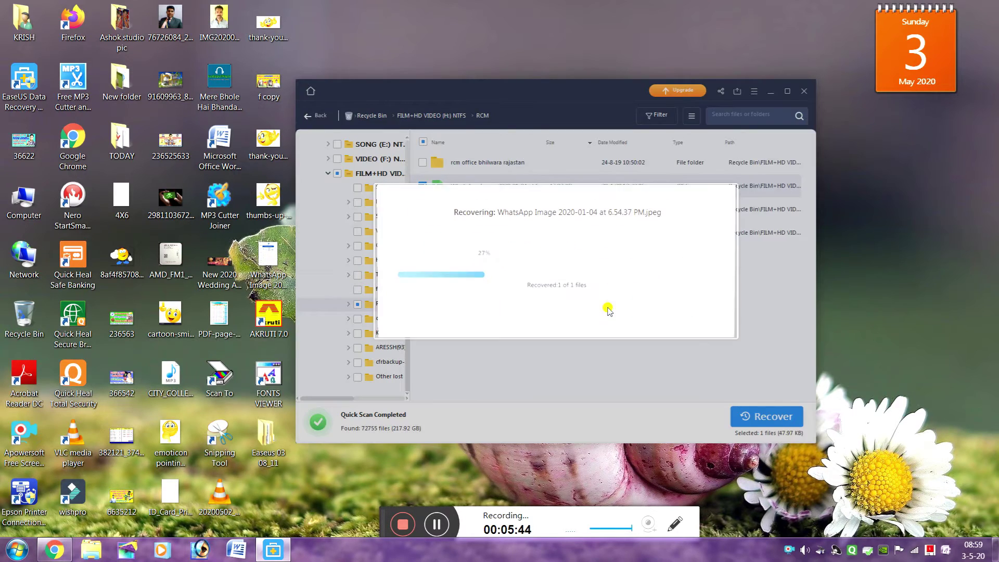
pyautogui.click(609, 308)
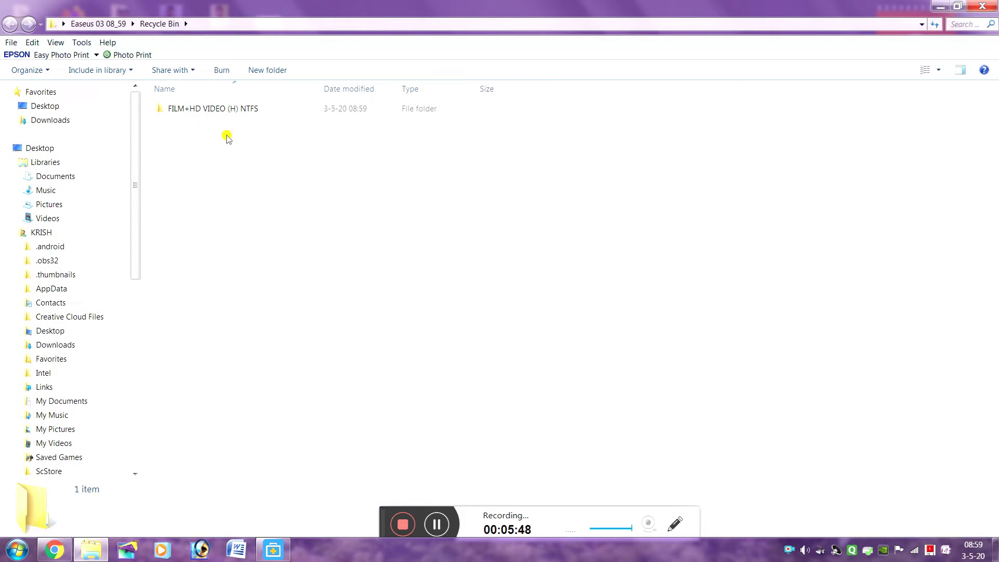
# Step: View the recovered WhatsApp image in the RCM folder under FILM+HD VIDEO (H) NTFS, and close the photo viewer and the folder window
pyautogui.click(209, 110)
pyautogui.doubleClick(209, 110)
pyautogui.doubleClick(209, 110)
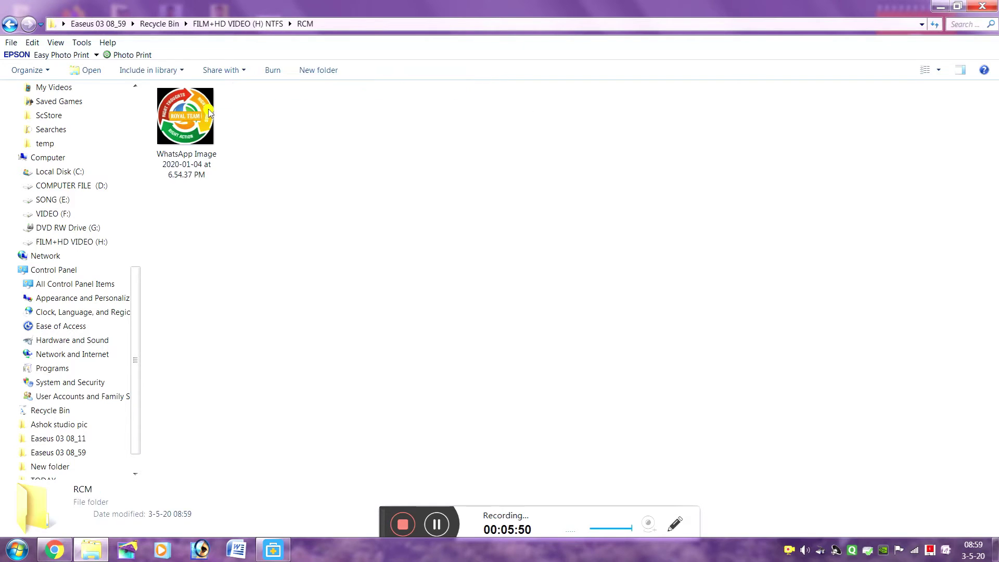
pyautogui.click(205, 130)
pyautogui.doubleClick(205, 130)
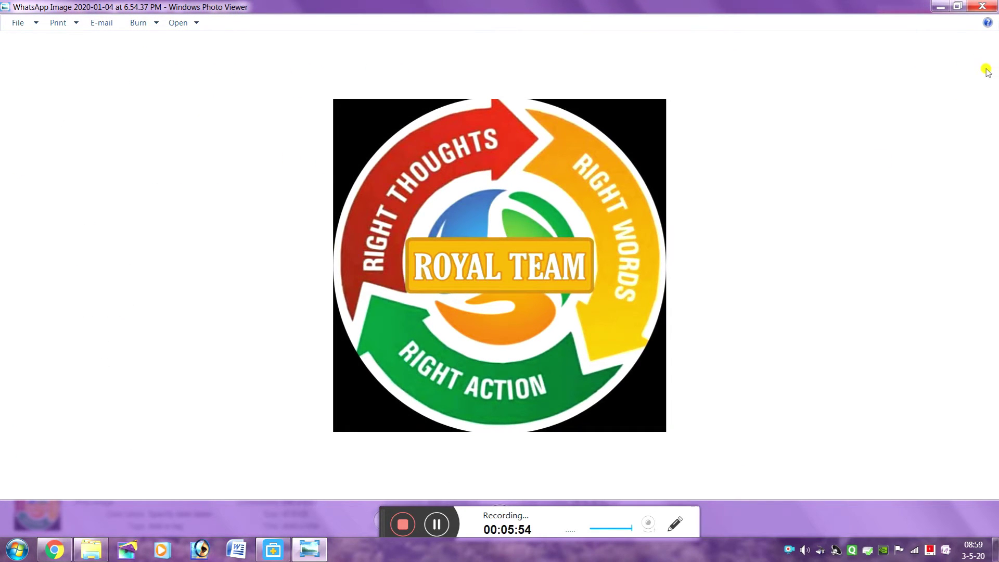
pyautogui.click(983, 6)
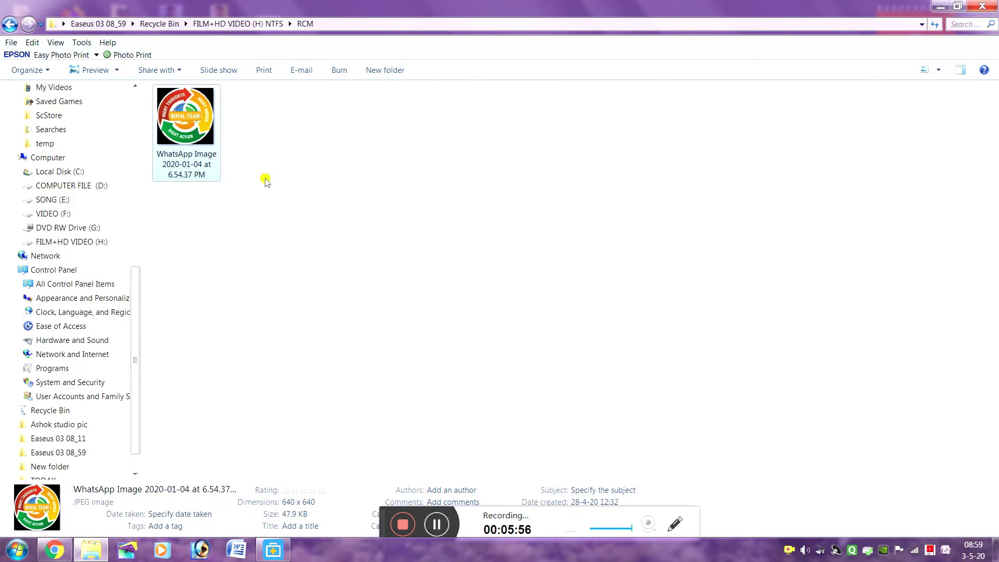
pyautogui.click(983, 6)
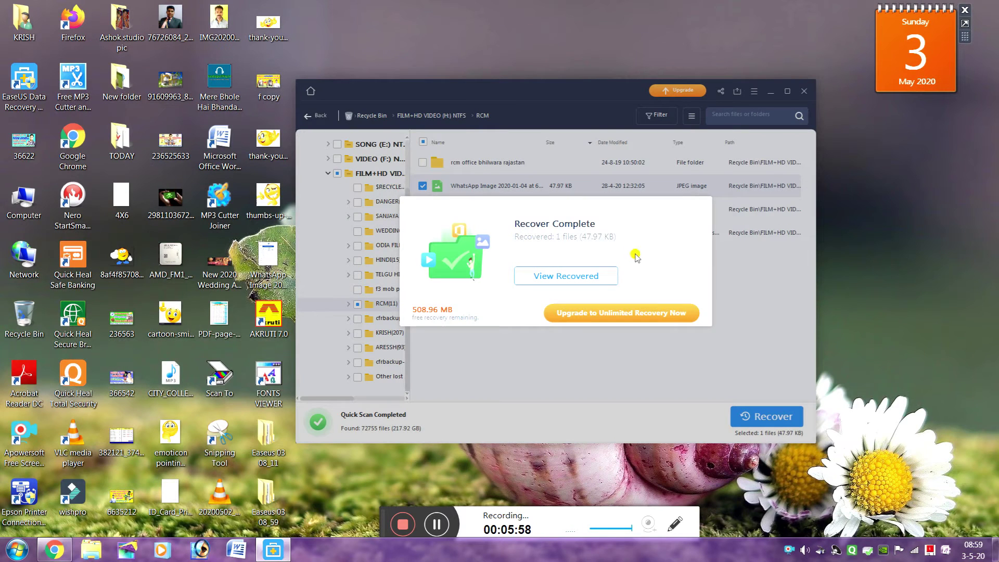
# Step: Dismiss the recovery summary and go back to the top level of the Recycle Bin scan results
pyautogui.click(700, 213)
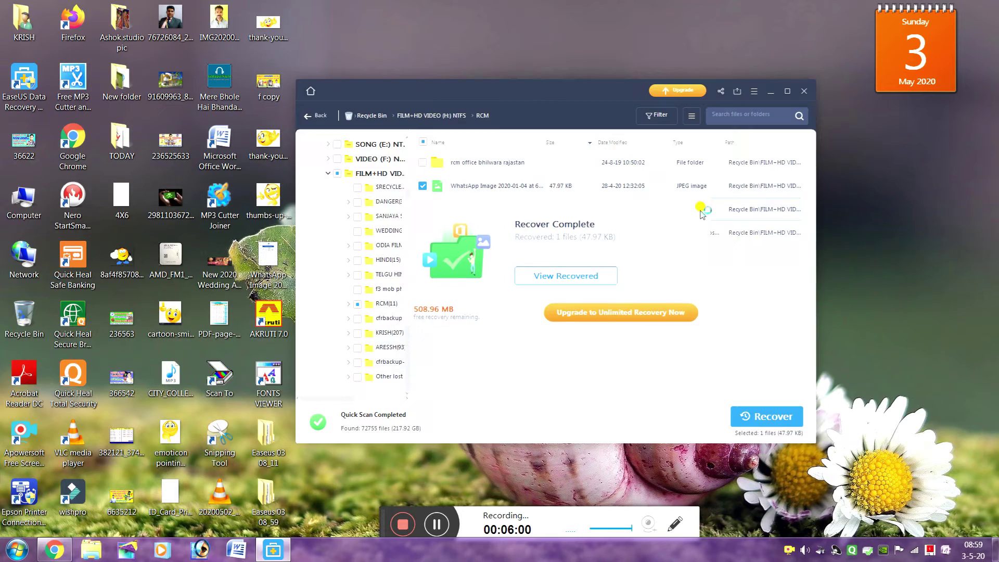
pyautogui.click(310, 119)
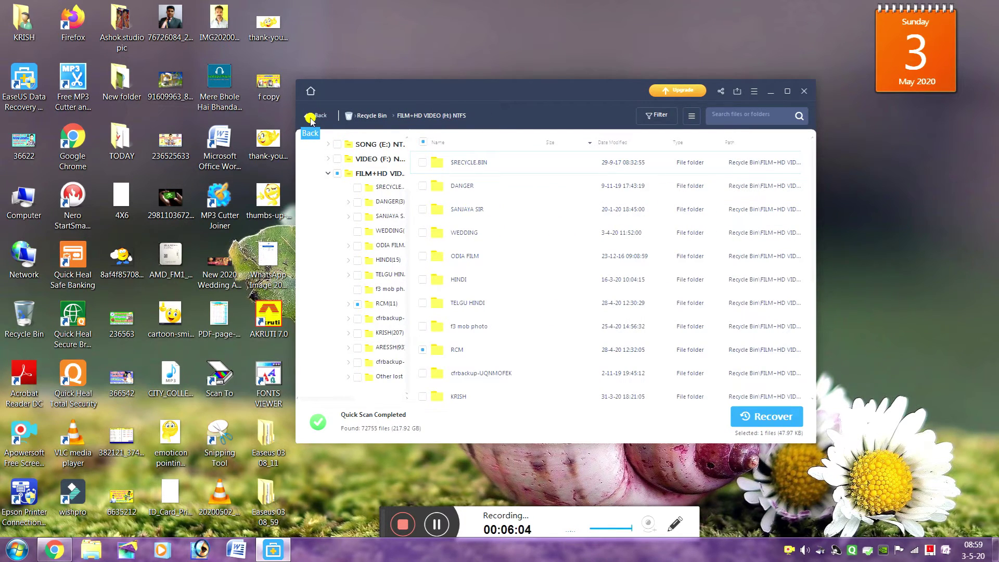
pyautogui.click(311, 119)
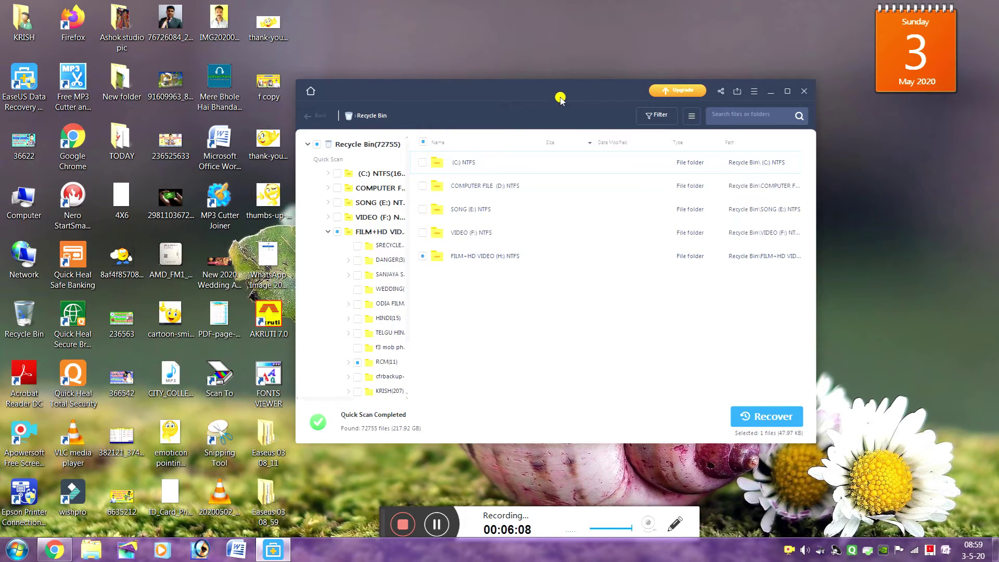
pyautogui.moveTo(561, 99); pyautogui.dragTo(568, 108)
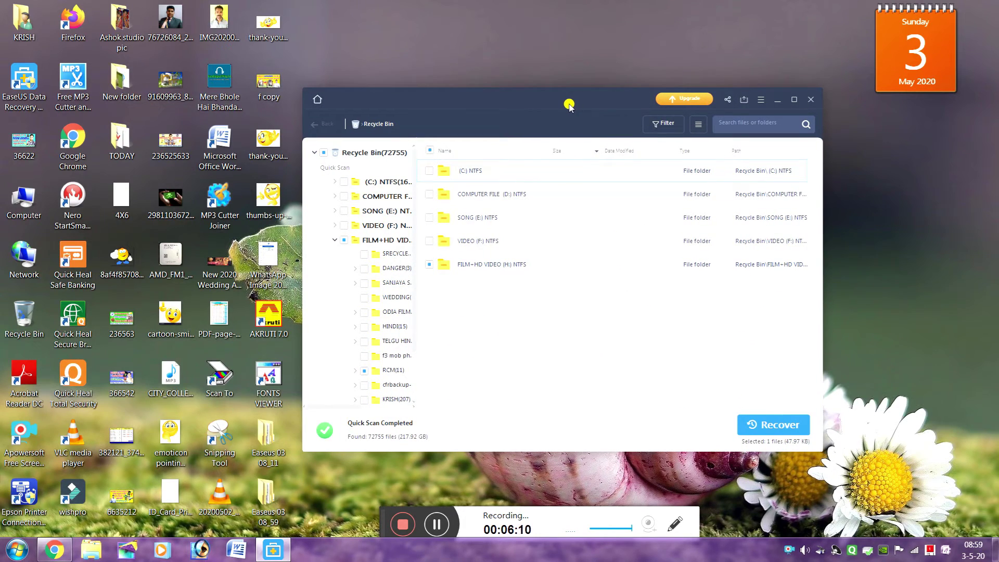